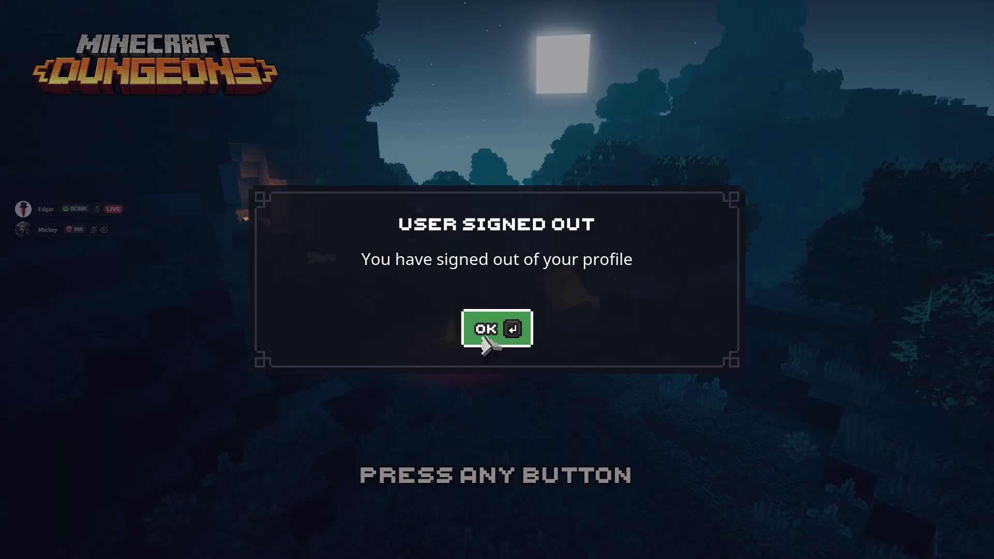
Dismiss the 'User signed out' notice to bring up the sign-in prompt
{"action": "left_click", "coordinate": [484, 340]}
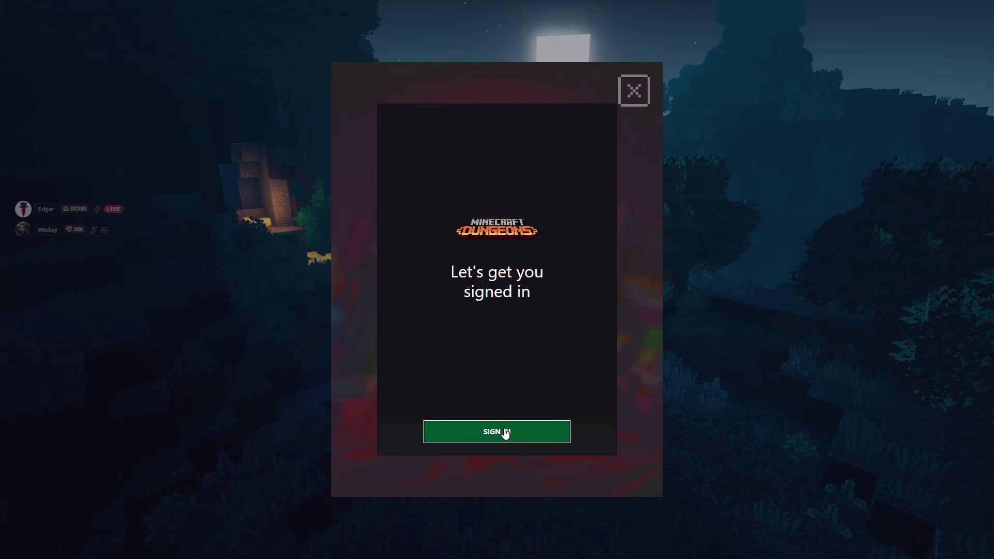
Sign in with the Microsoft account email, choosing password instead of an emailed code
{"action": "left_click", "coordinate": [506, 432]}
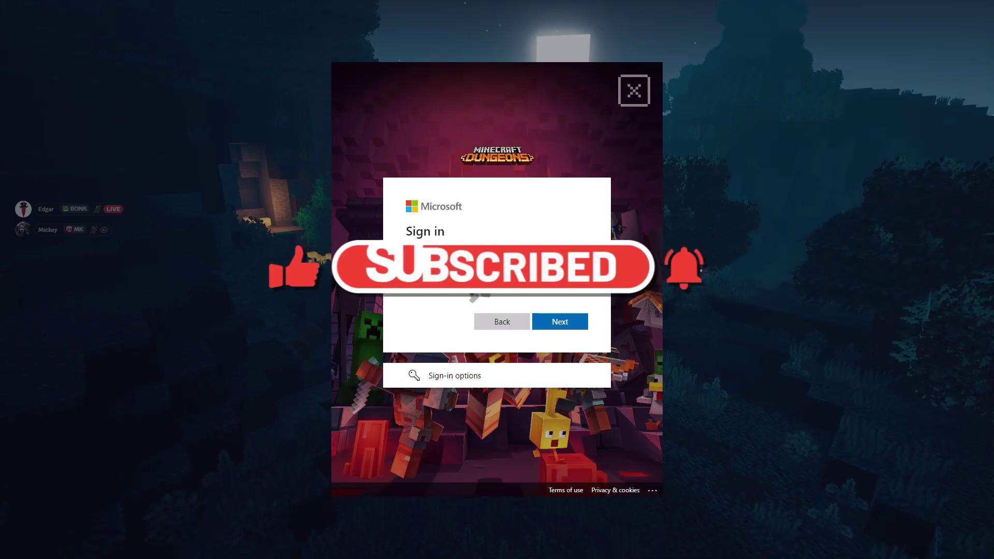
{"action": "key", "text": "Return"}
{"action": "left_click", "coordinate": [443, 326]}
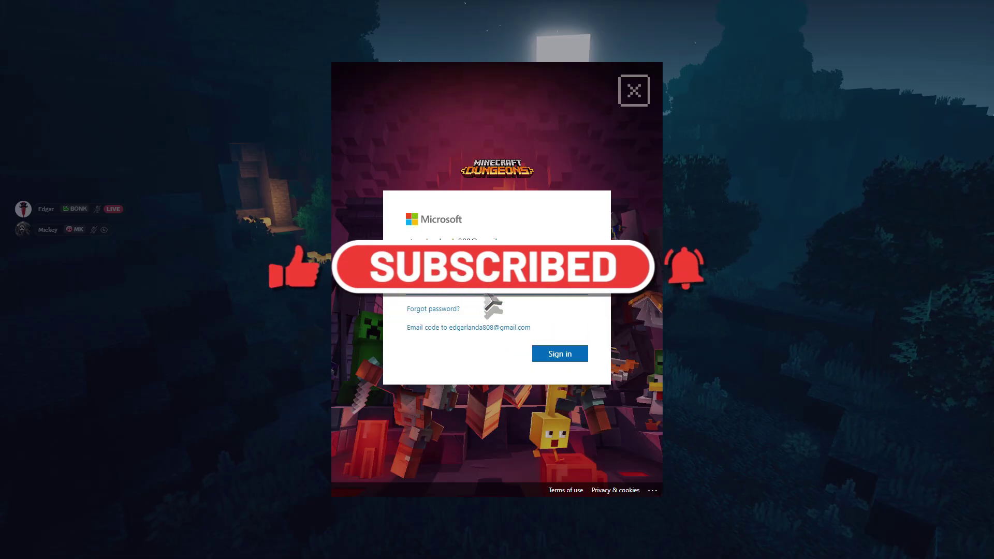
{"action": "left_click", "coordinate": [552, 355]}
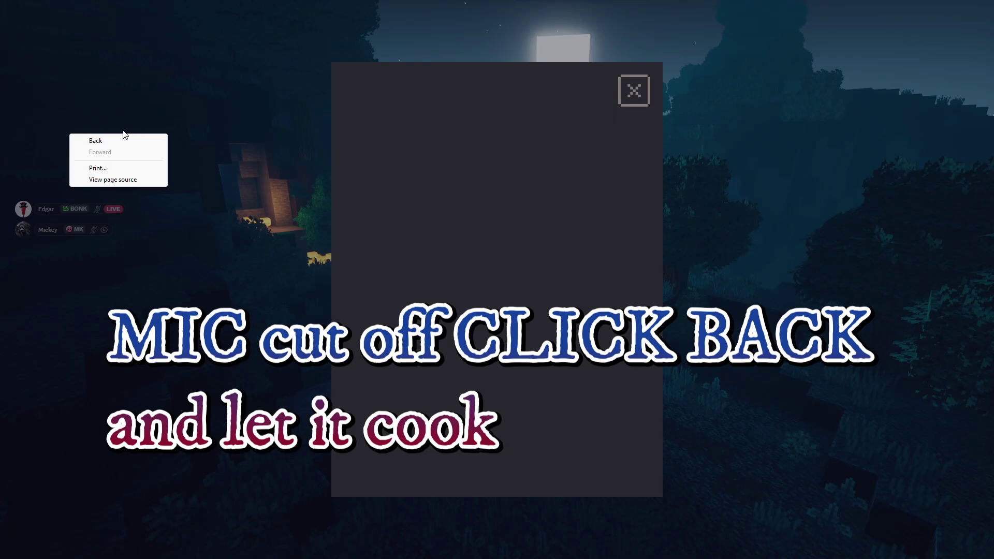
Choose Back from the context menu on the black sign-in panel
{"action": "left_click", "coordinate": [104, 142]}
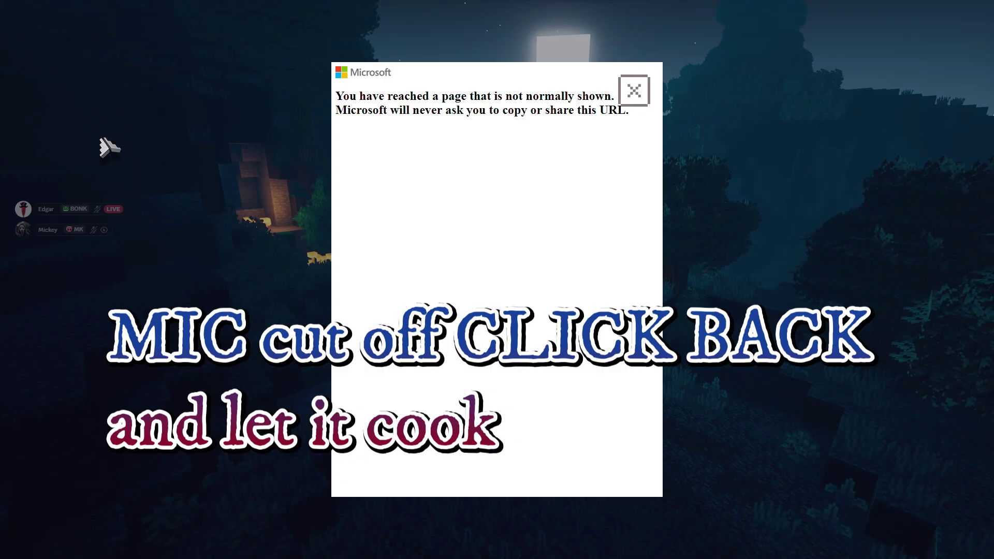